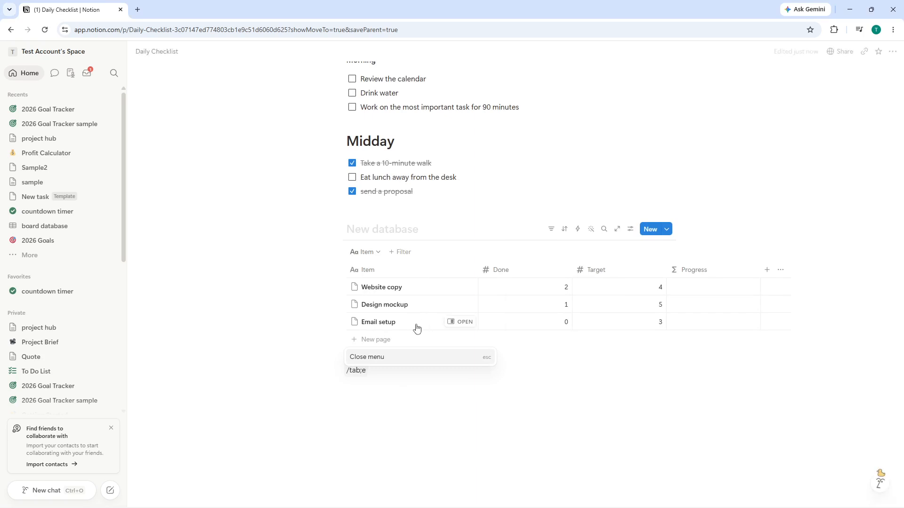
# Delete the stray "/tab;e" text below the database.
pyautogui.hotkey('ctrl', 'a')
pyautogui.press('BackSpace')
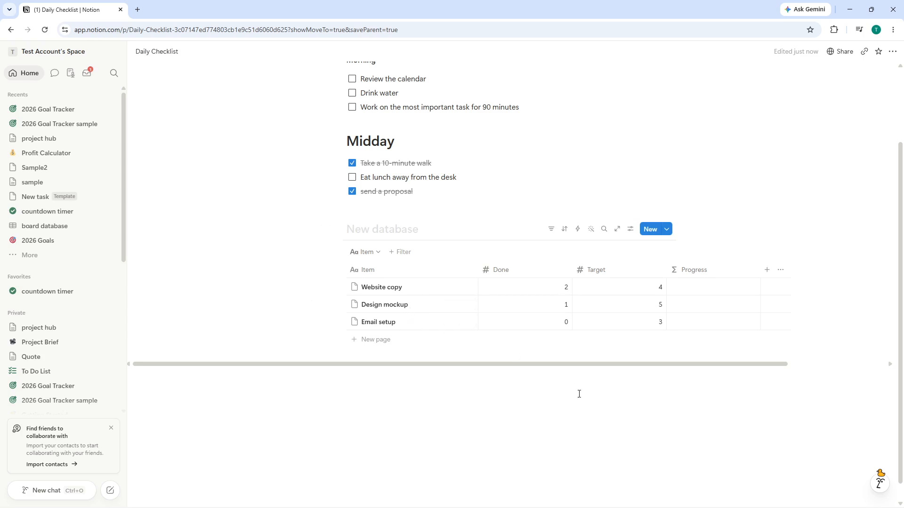
pyautogui.click(735, 186)
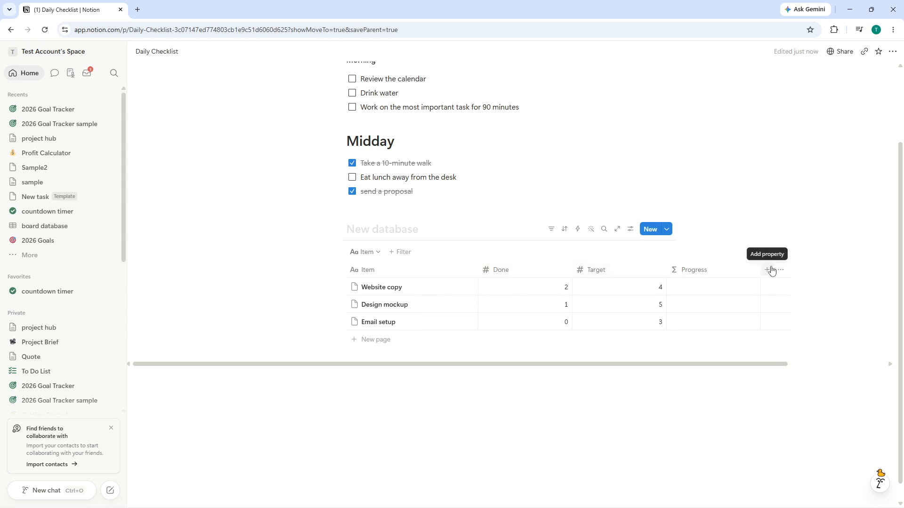
# Examine the property settings of the Done and Target columns, including number format and display style.
pyautogui.click(525, 267)
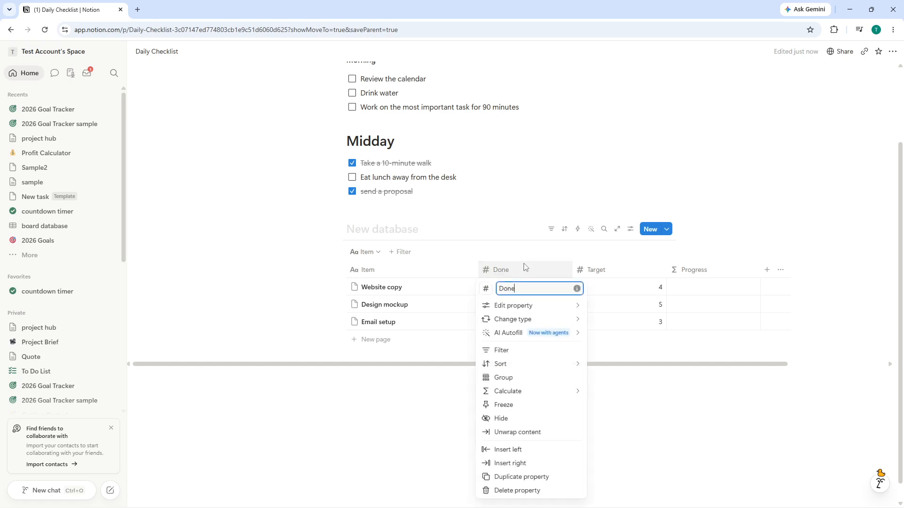
pyautogui.moveTo(499, 309)
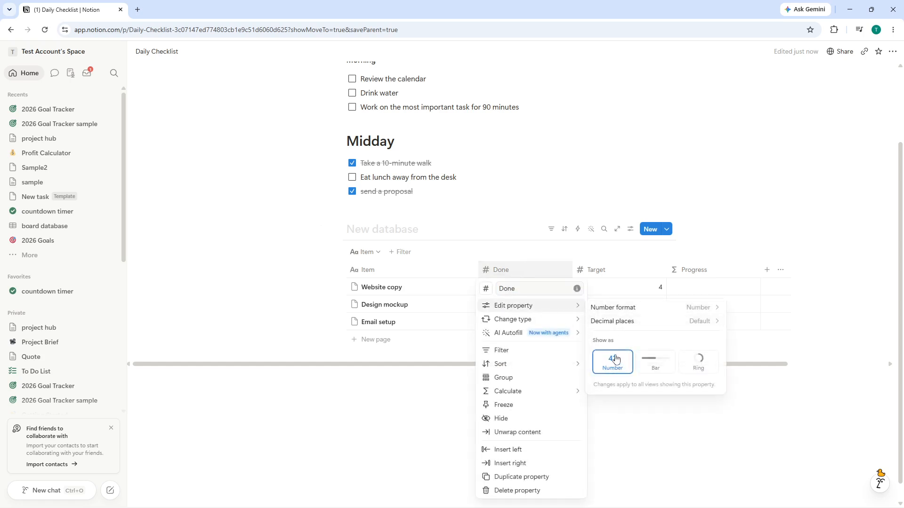
pyautogui.click(531, 228)
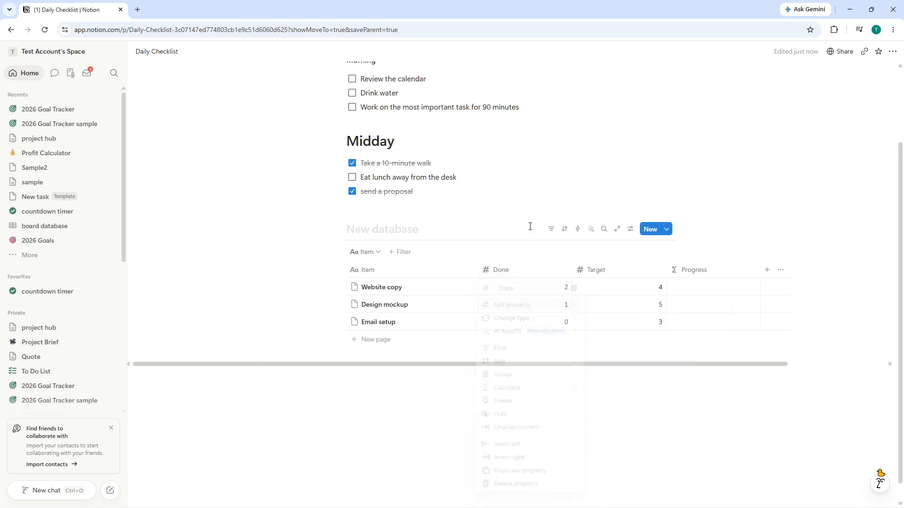
pyautogui.click(598, 275)
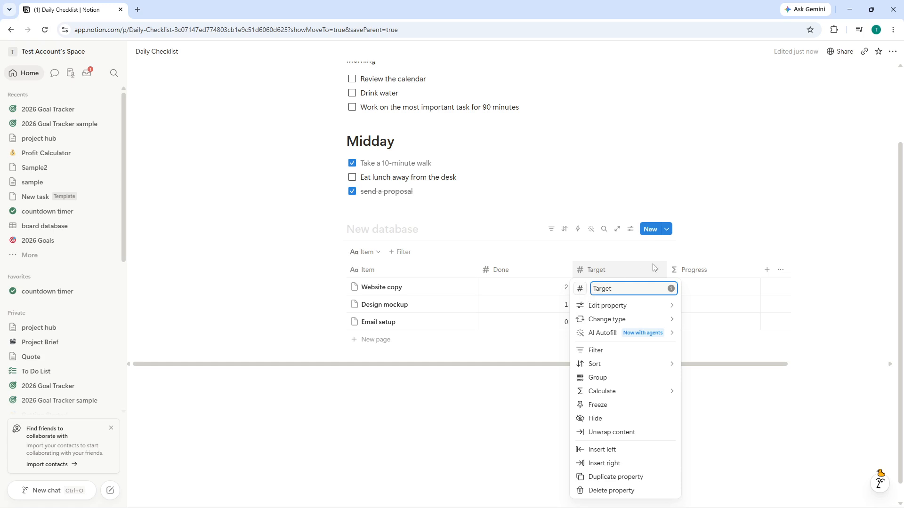
pyautogui.click(745, 218)
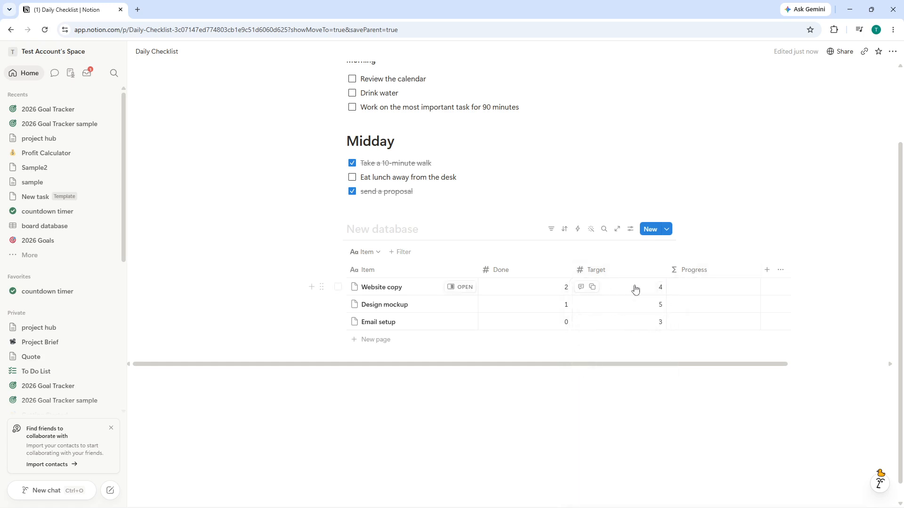
pyautogui.click(629, 271)
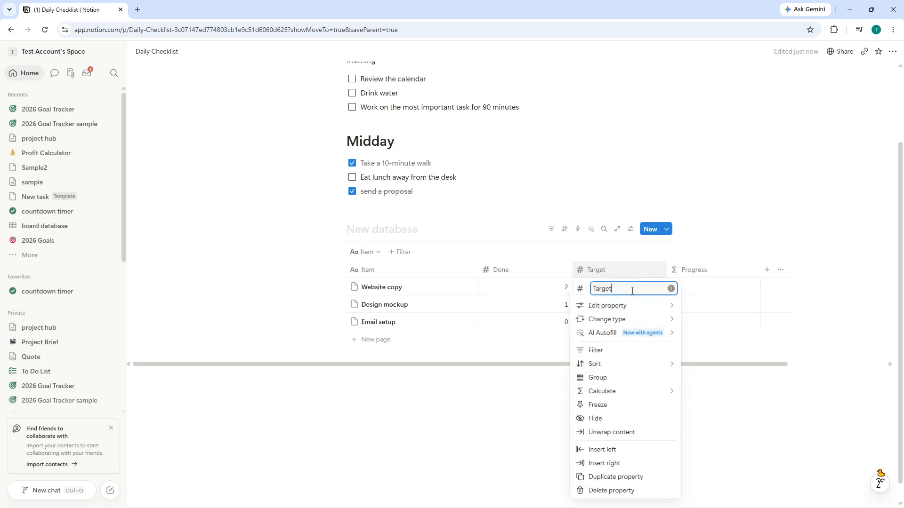
pyautogui.moveTo(610, 307)
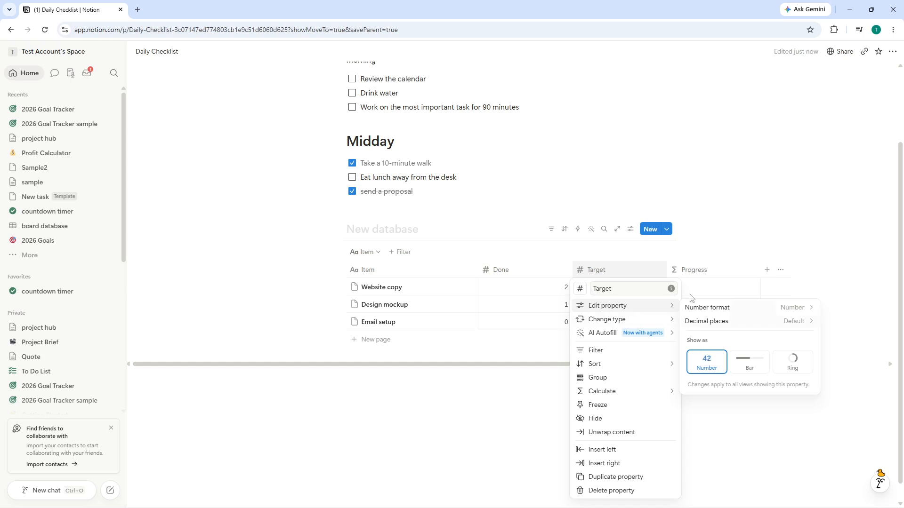
pyautogui.click(692, 246)
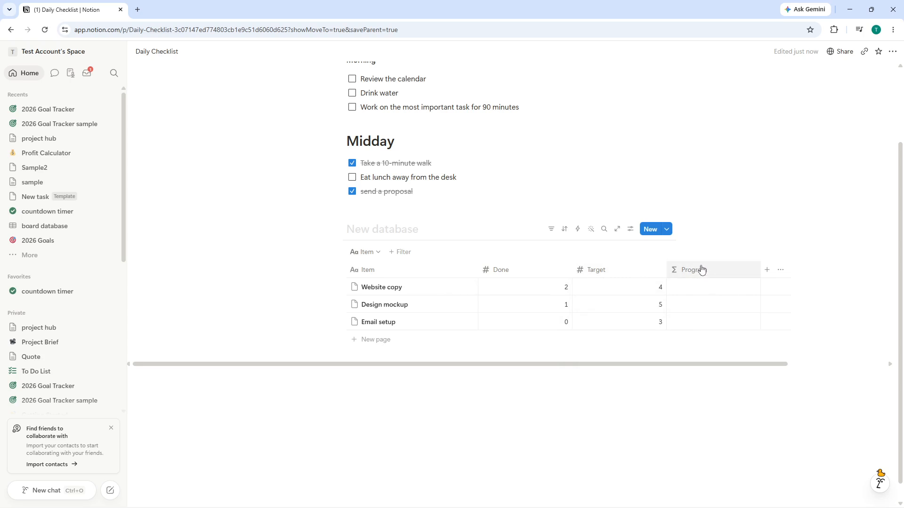
# Replace the Progress formula with one returning "Set a target" when Target is 0, otherwise a 10-block substring bar plus the rounded Done/Target percentage.
pyautogui.click(699, 267)
pyautogui.moveTo(698, 312)
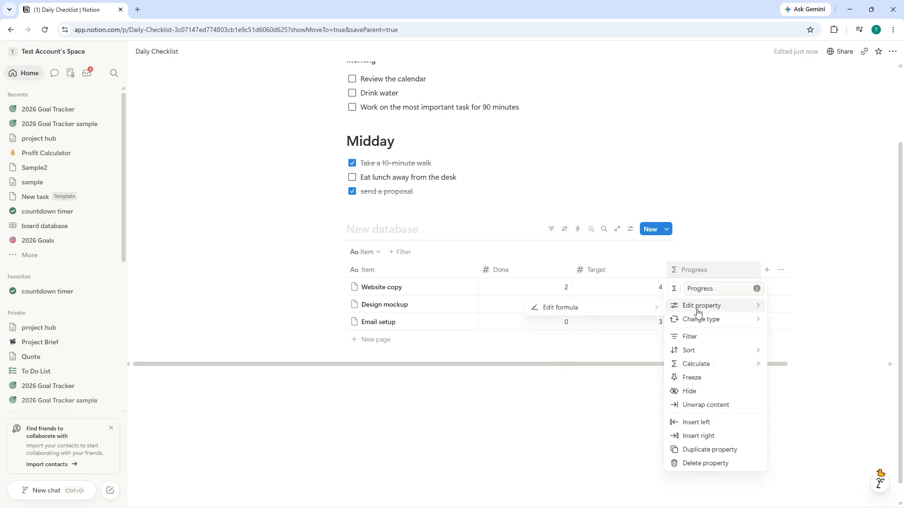
pyautogui.click(611, 309)
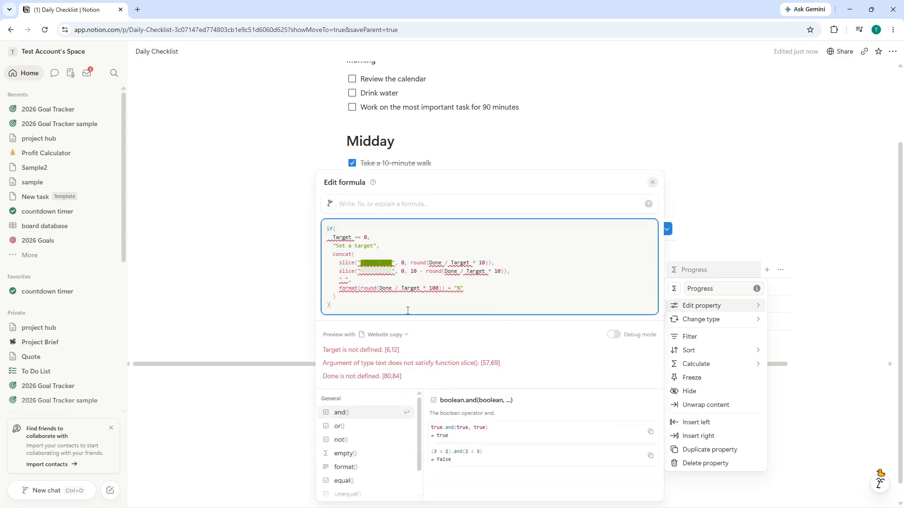
pyautogui.hotkey('ctrl', 'a')
pyautogui.write('if(   Target == 0,   "Set a target",   substring("██████████", 0, round(Done / Target * 10)) +   substring("░░░░░░░░░░", 0, 10 - round(Done / Target * 10)) +   " " +   format(round(Done / Target * 100)) +   "%" )')
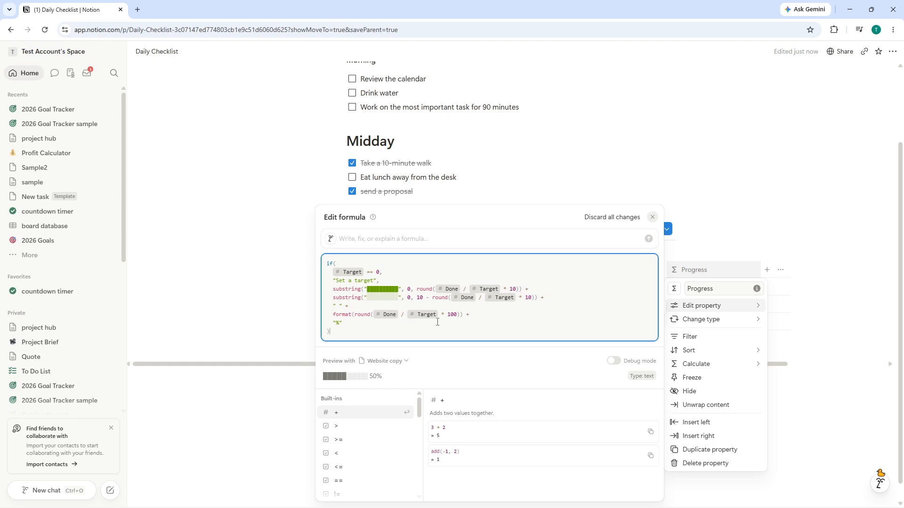
pyautogui.click(845, 287)
pyautogui.click(845, 287)
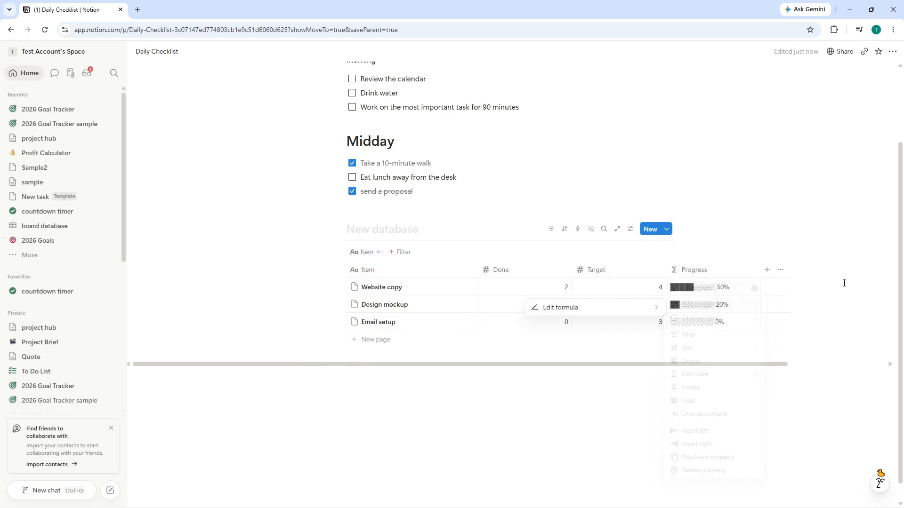
# Clear the Done and Target values in the Website copy row.
pyautogui.click(554, 287)
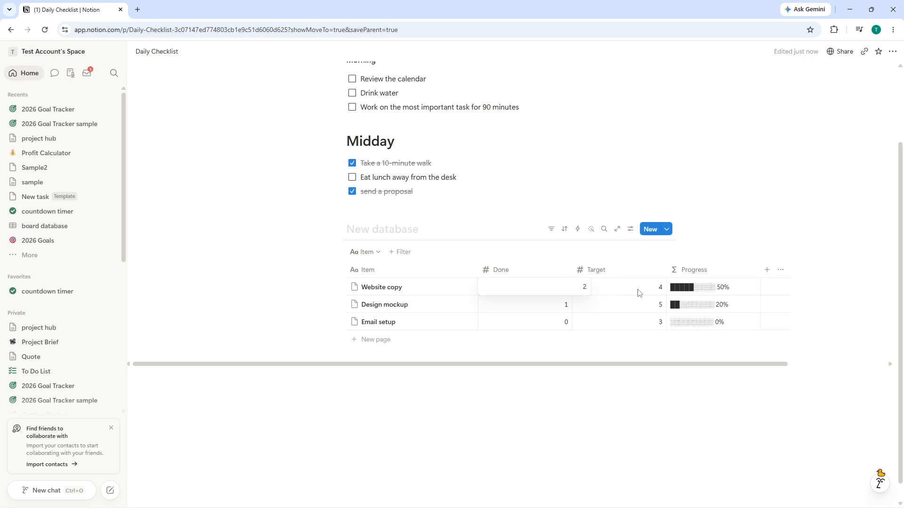
pyautogui.write('=')
pyautogui.press('Escape')
pyautogui.press('BackSpace')
pyautogui.click(651, 291)
pyautogui.press('BackSpace')
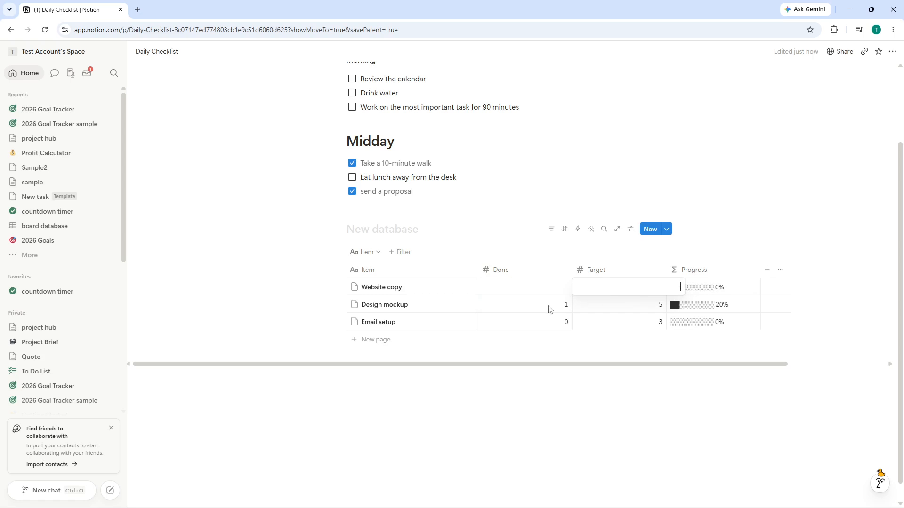
# Clear the Target and Done values in the Design mockup row.
pyautogui.click(544, 307)
pyautogui.click(627, 310)
pyautogui.press('BackSpace')
pyautogui.press('Escape')
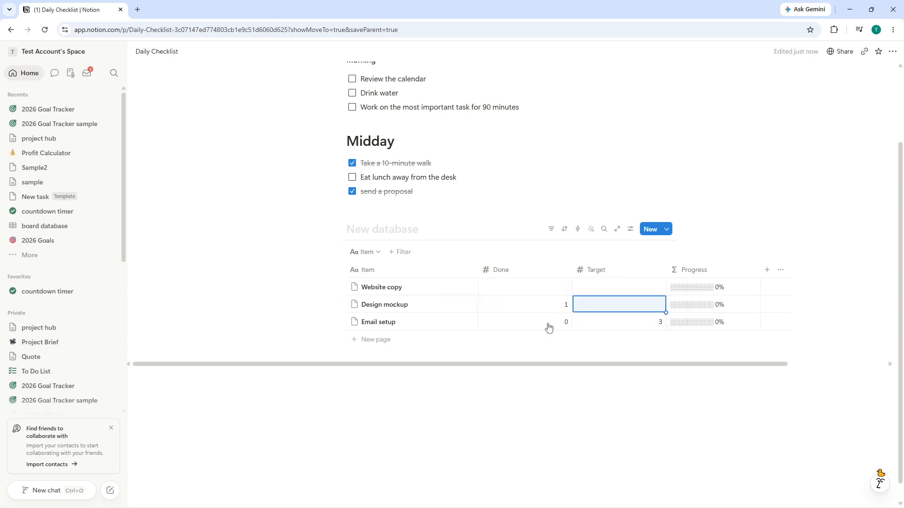
pyautogui.click(560, 307)
pyautogui.press('BackSpace')
pyautogui.press('Escape')
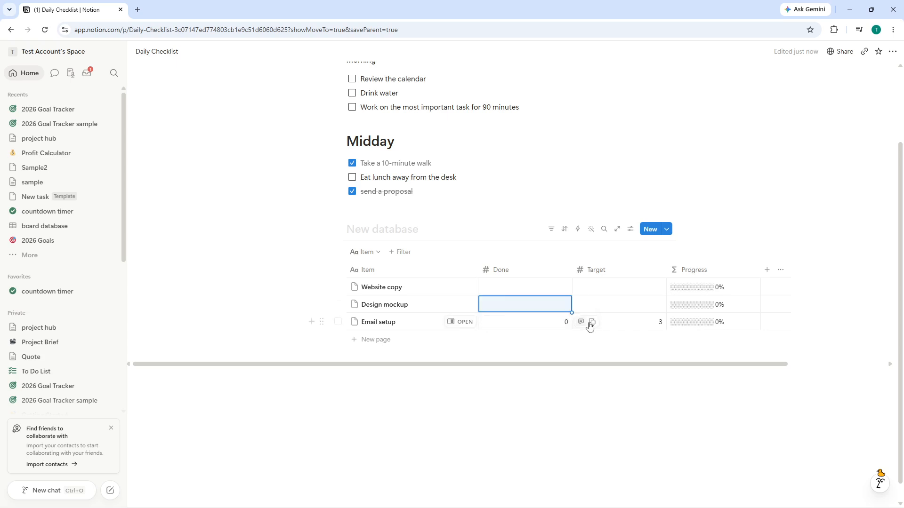
# Clear the Target and Done values in the Email setup row.
pyautogui.click(638, 317)
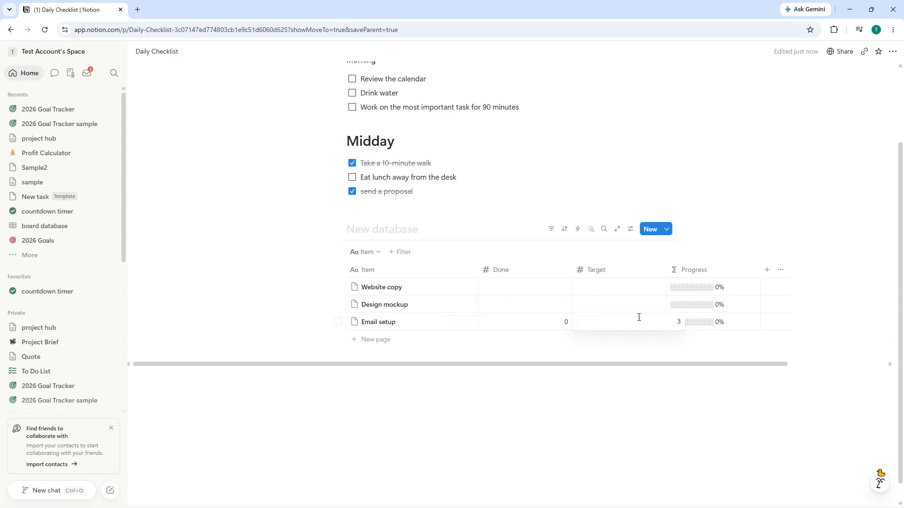
pyautogui.press('BackSpace')
pyautogui.press('Escape')
pyautogui.click(558, 322)
pyautogui.press('BackSpace')
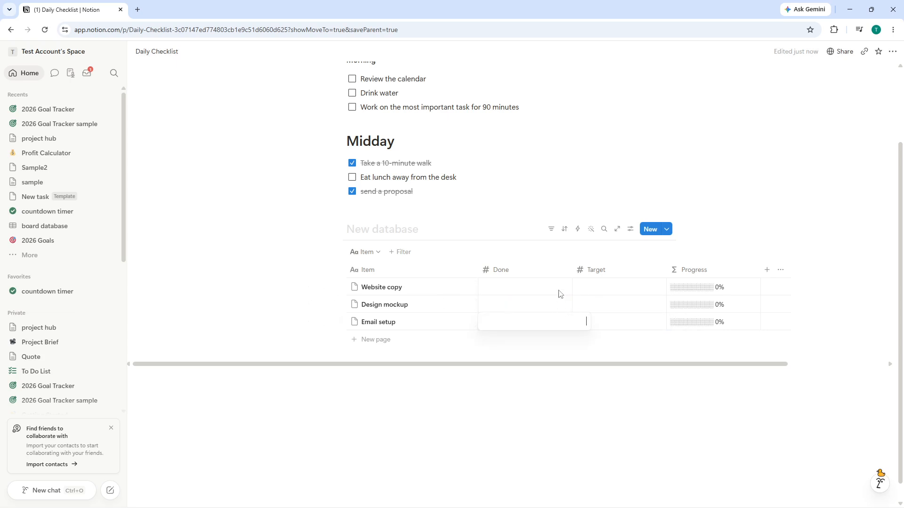
pyautogui.press('Escape')
# Fill in the Website copy row with 2 for Done and 4 for Target.
pyautogui.click(559, 290)
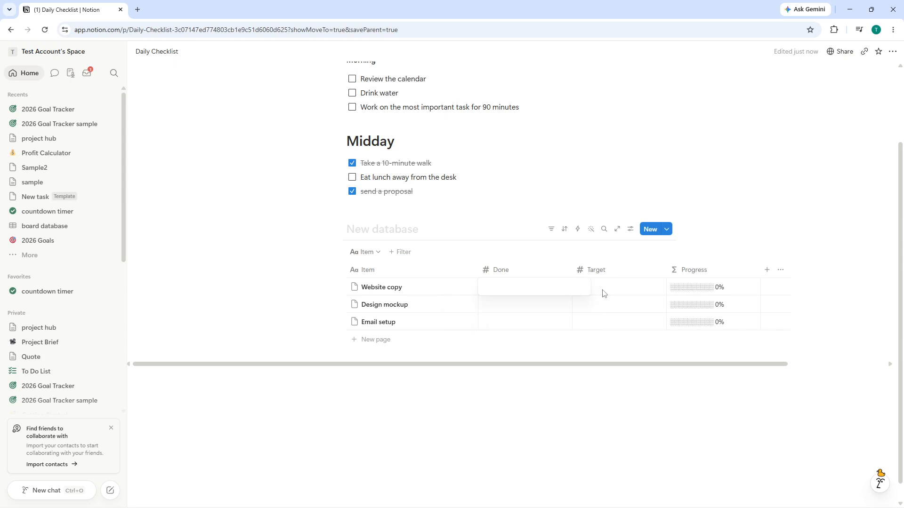
pyautogui.write('2')
pyautogui.press('Escape')
pyautogui.click(628, 287)
pyautogui.write('4')
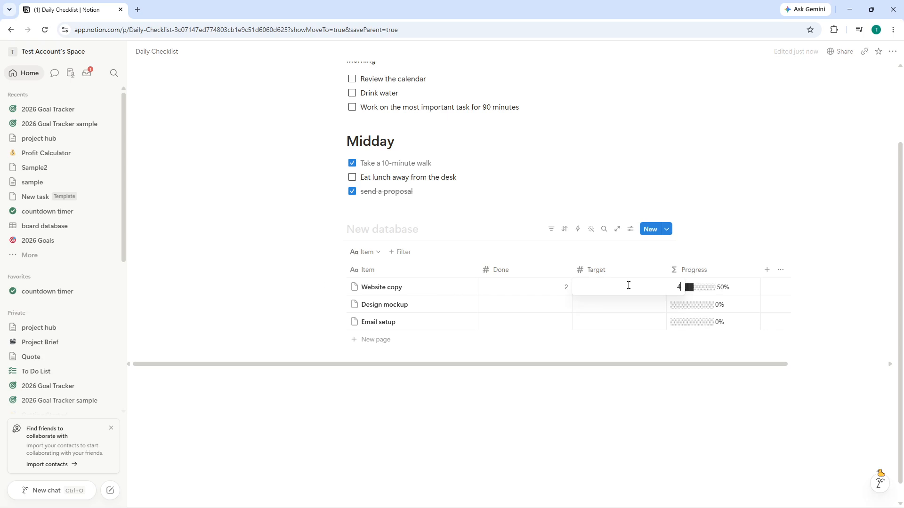
pyautogui.press('Escape')
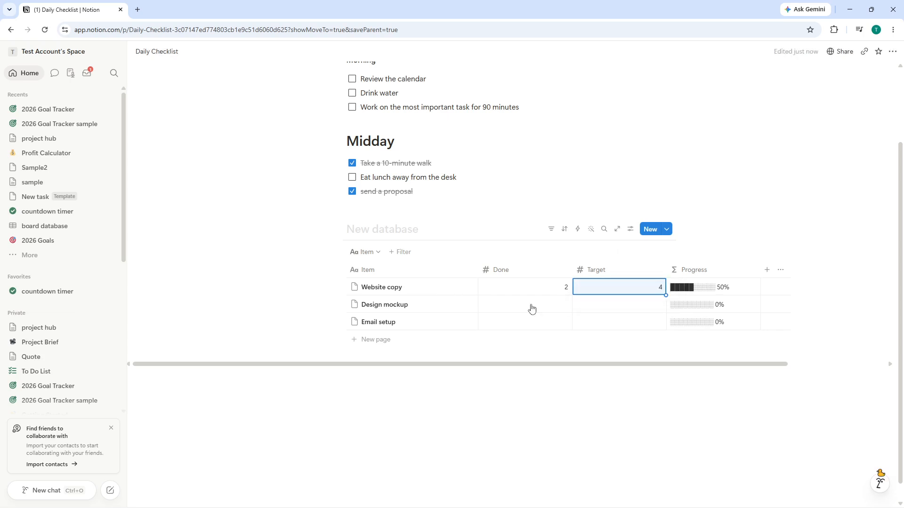
# Fill in the Design mockup row with 1 for Done and 5 for Target.
pyautogui.click(532, 306)
pyautogui.write('1')
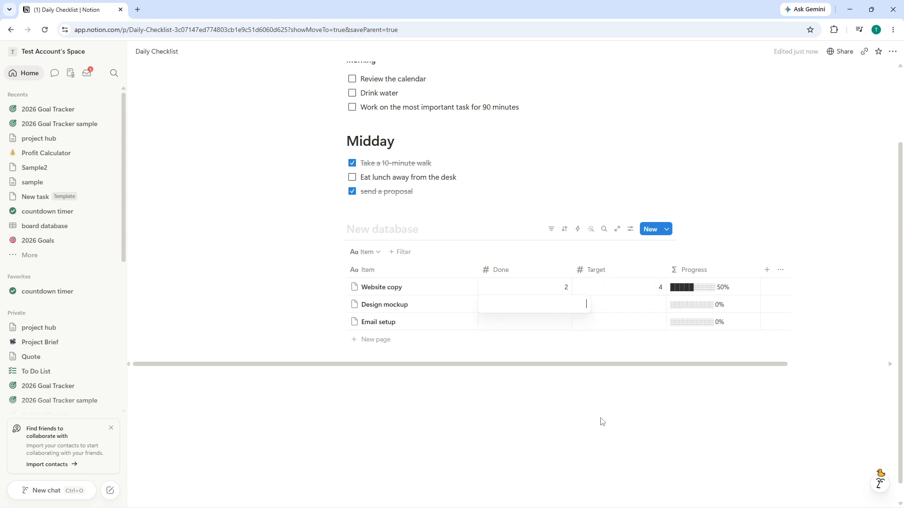
pyautogui.press('Escape')
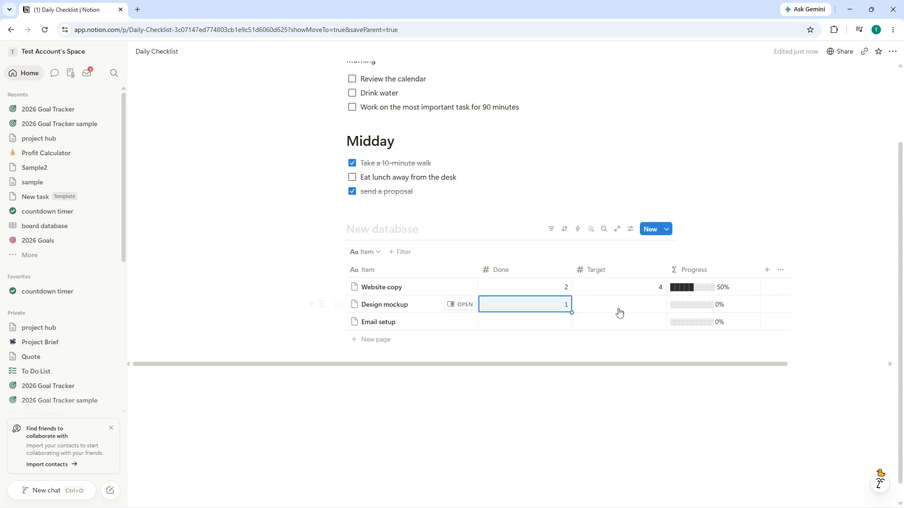
pyautogui.click(629, 305)
pyautogui.write('5')
pyautogui.press('Escape')
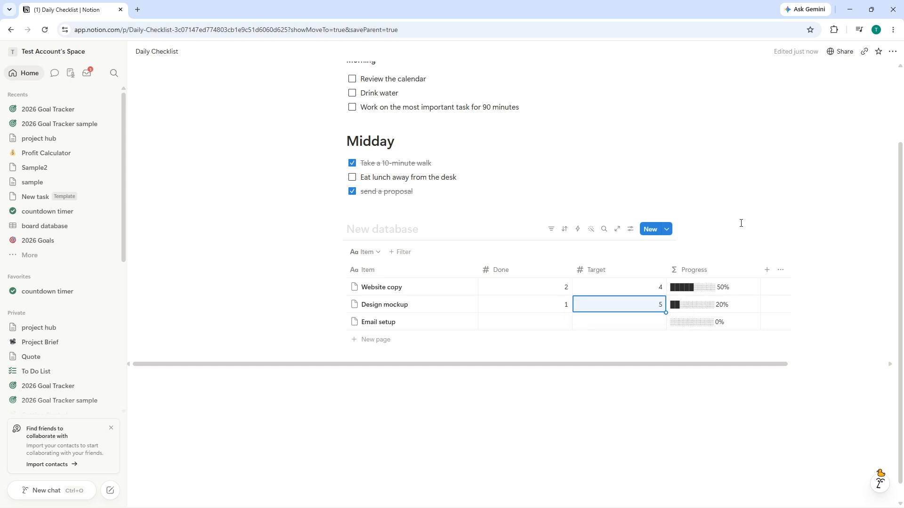
# Fill in the Email setup row with 3 for Done and 3 for Target.
pyautogui.click(534, 321)
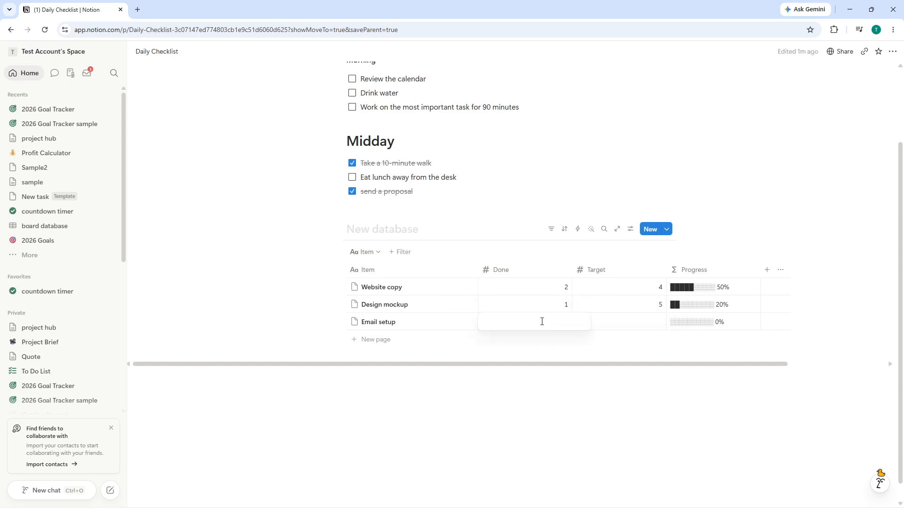
pyautogui.write('3')
pyautogui.press('Escape')
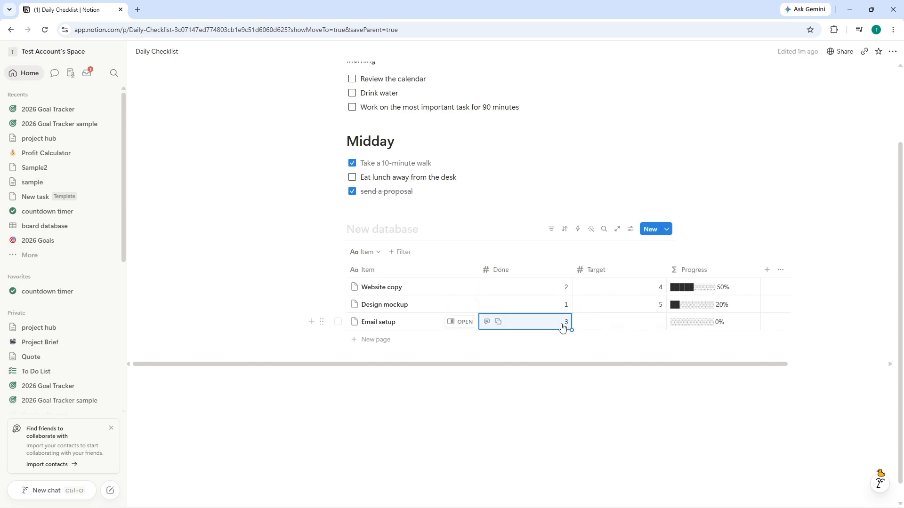
pyautogui.click(622, 322)
pyautogui.write('3')
pyautogui.press('Escape')
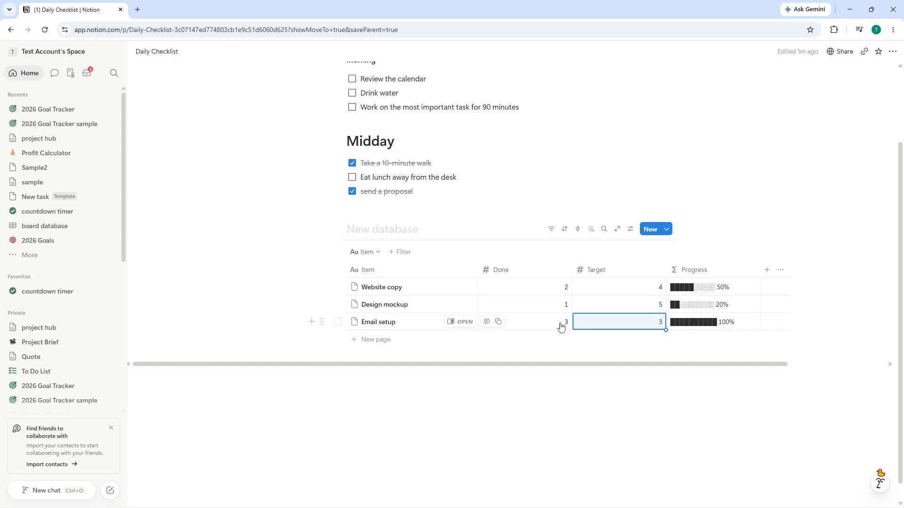
# Change the Done value in the Email setup row to 0 and leave the table.
pyautogui.click(561, 323)
pyautogui.press('BackSpace')
pyautogui.write('0')
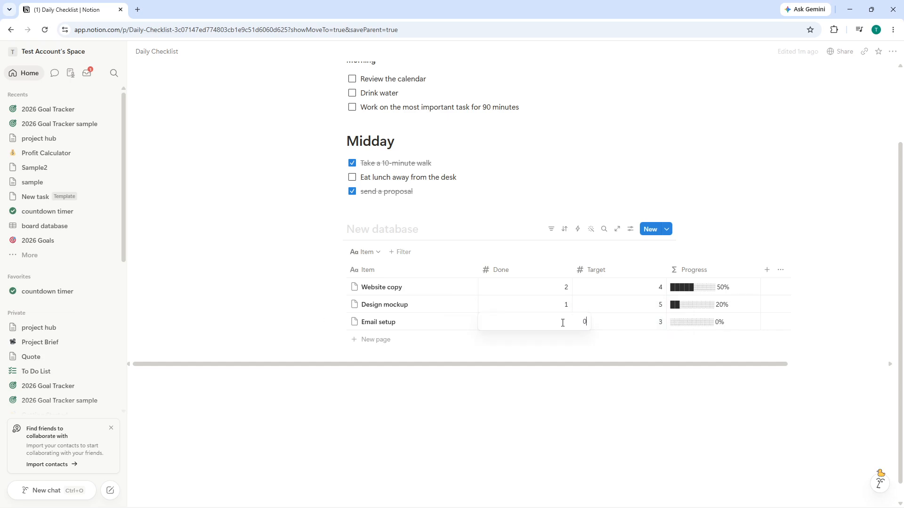
pyautogui.press('Escape')
pyautogui.click(791, 202)
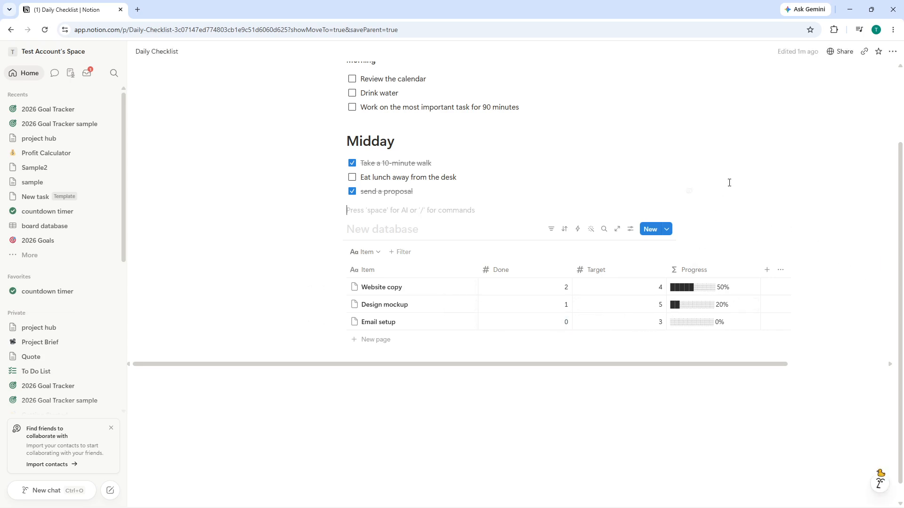
pyautogui.click(441, 406)
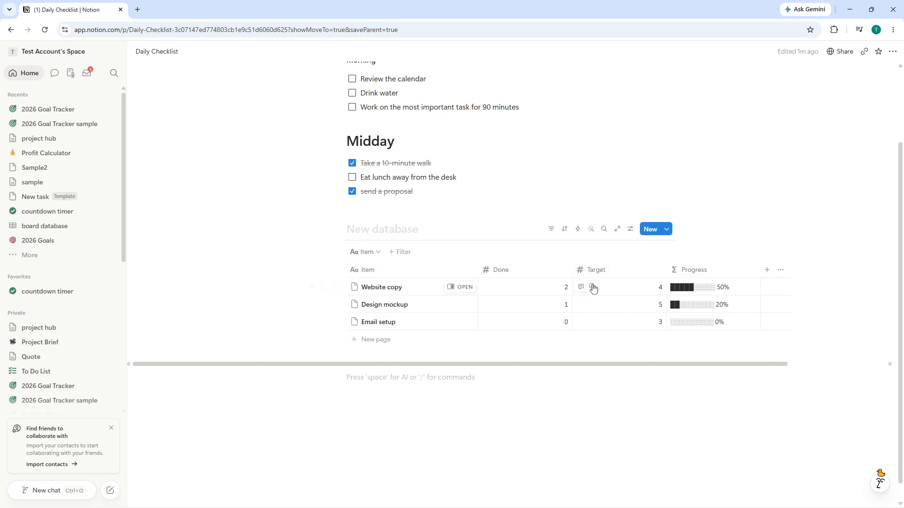
# Change the Done value in the Website copy row to 3.
pyautogui.click(559, 286)
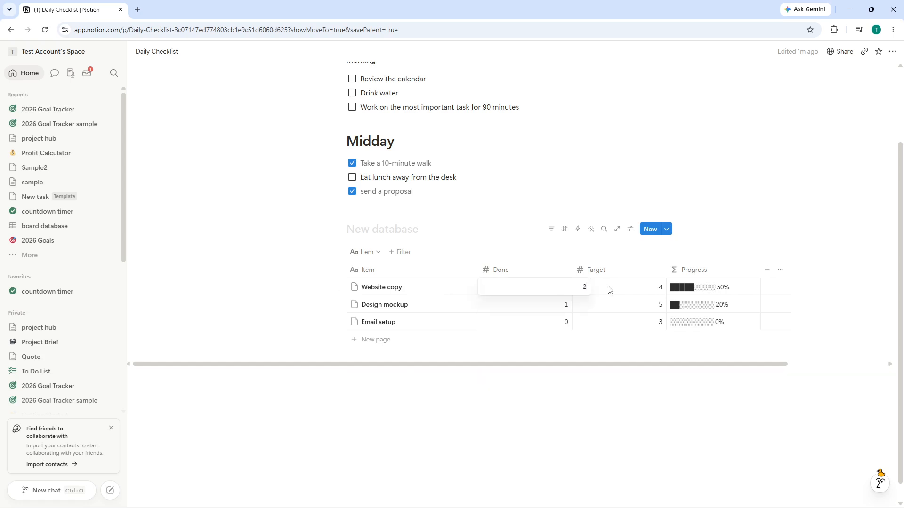
pyautogui.press('BackSpace')
pyautogui.write('3')
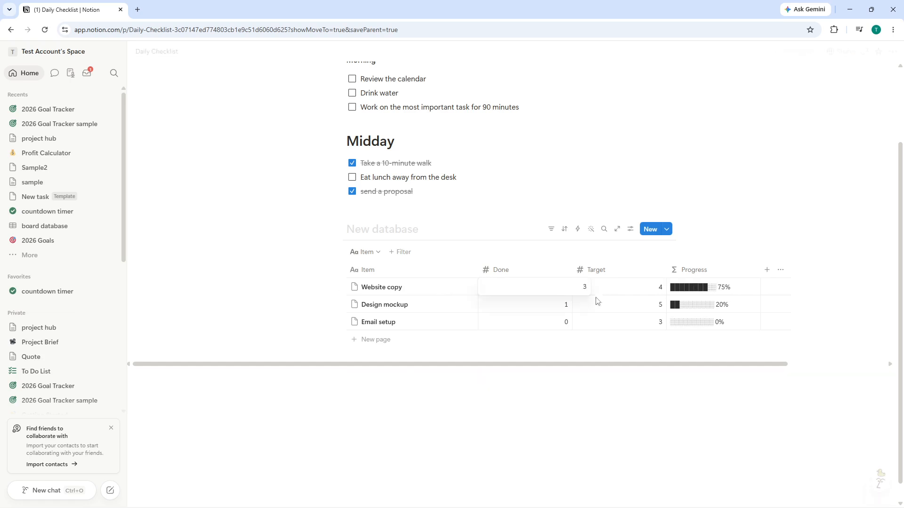
pyautogui.press('Return')
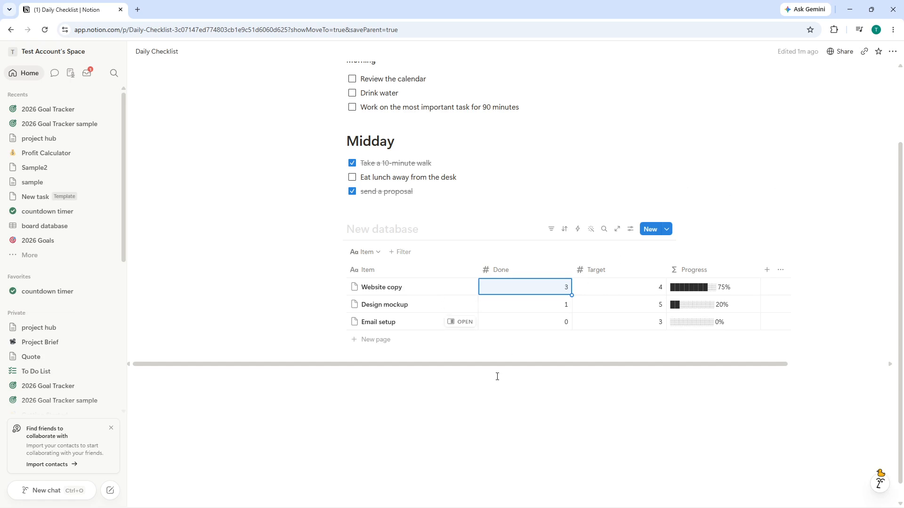
pyautogui.click(339, 404)
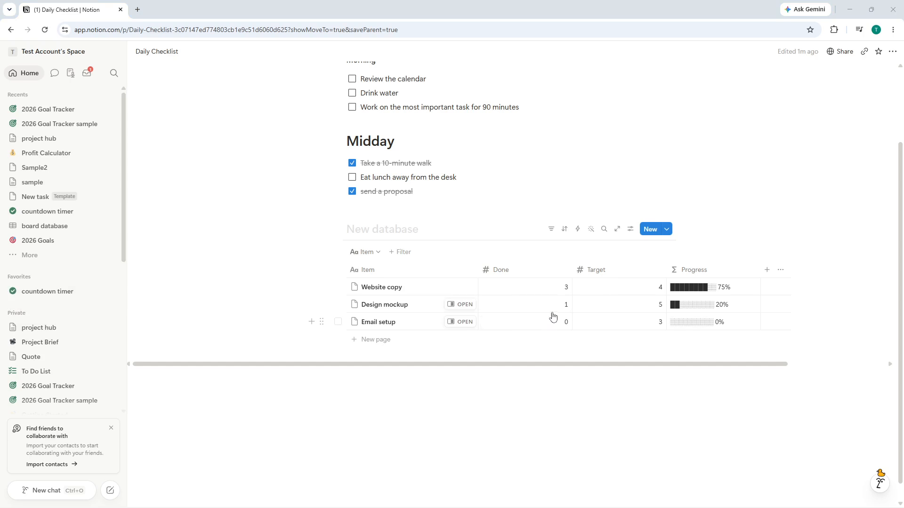
pyautogui.click(766, 270)
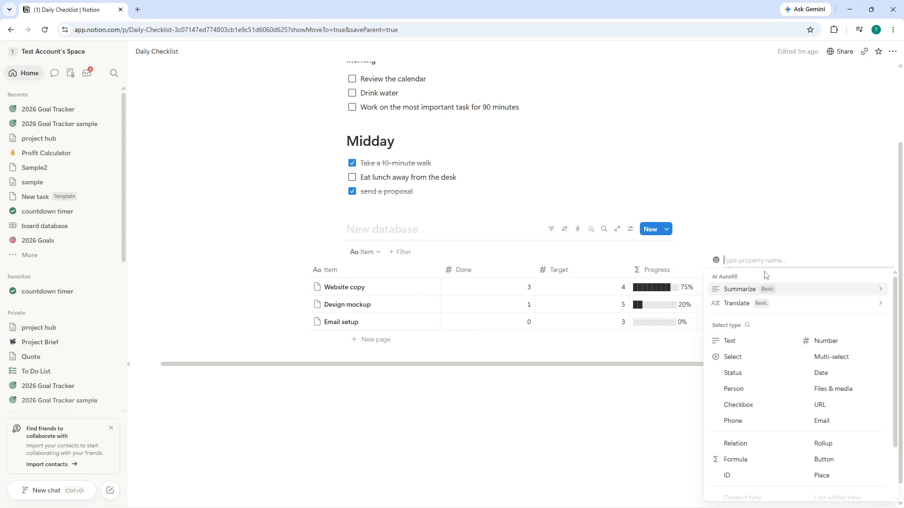
pyautogui.write('b')
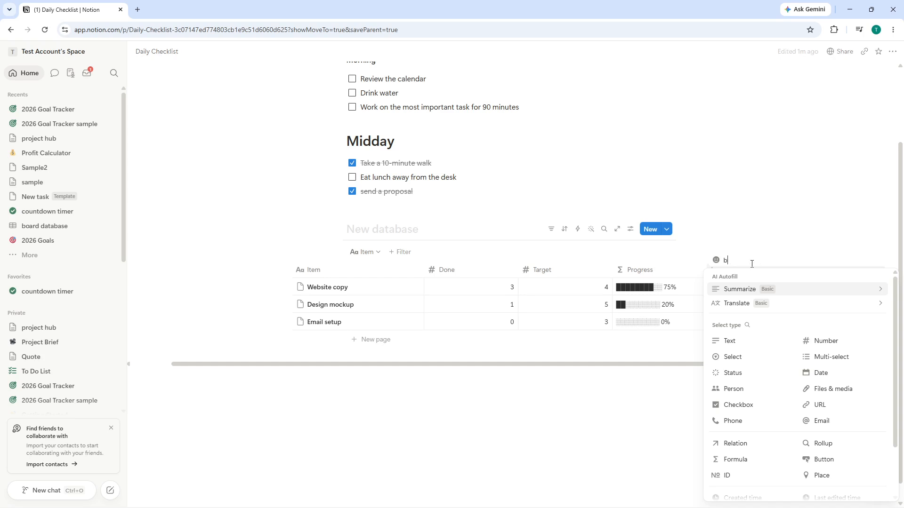
pyautogui.write('oard')
pyautogui.hotkey('ctrl', 'a')
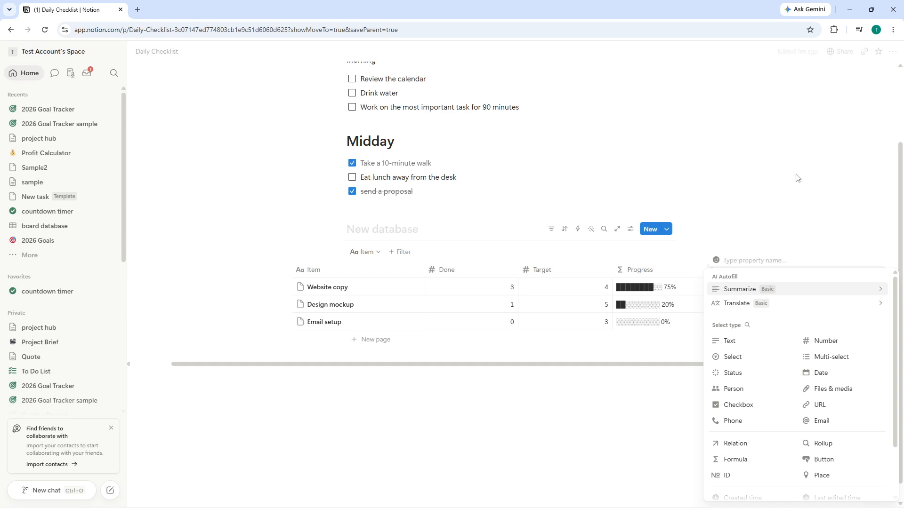
pyautogui.click(795, 176)
# Check which properties are shown in the database table and leave their visibility settings.
pyautogui.click(726, 270)
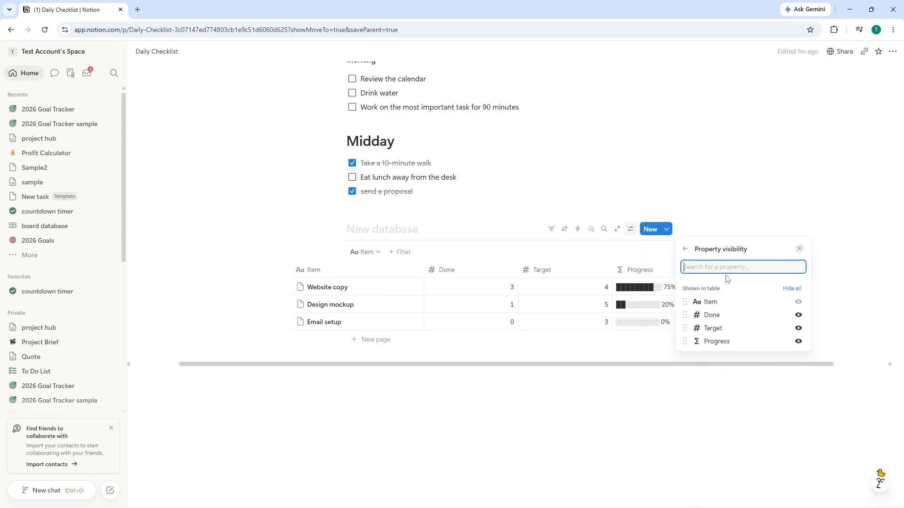
pyautogui.click(770, 184)
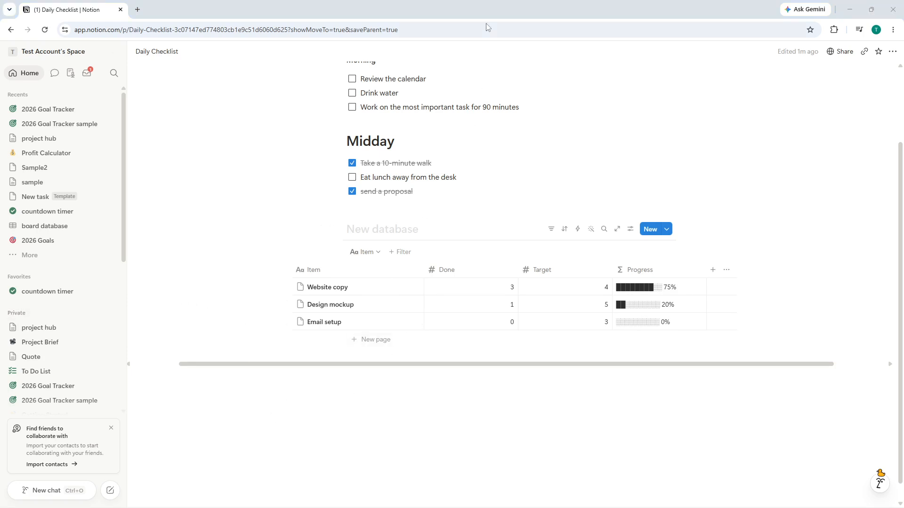
pyautogui.click(468, 14)
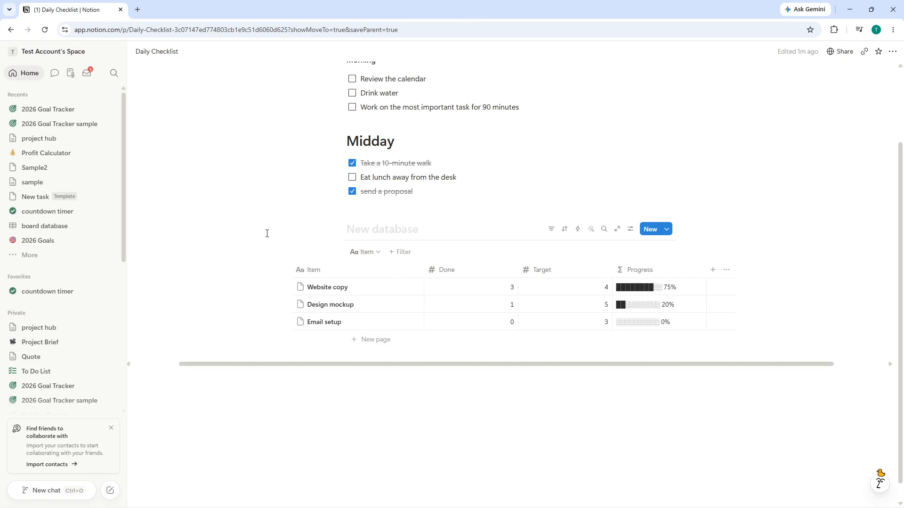